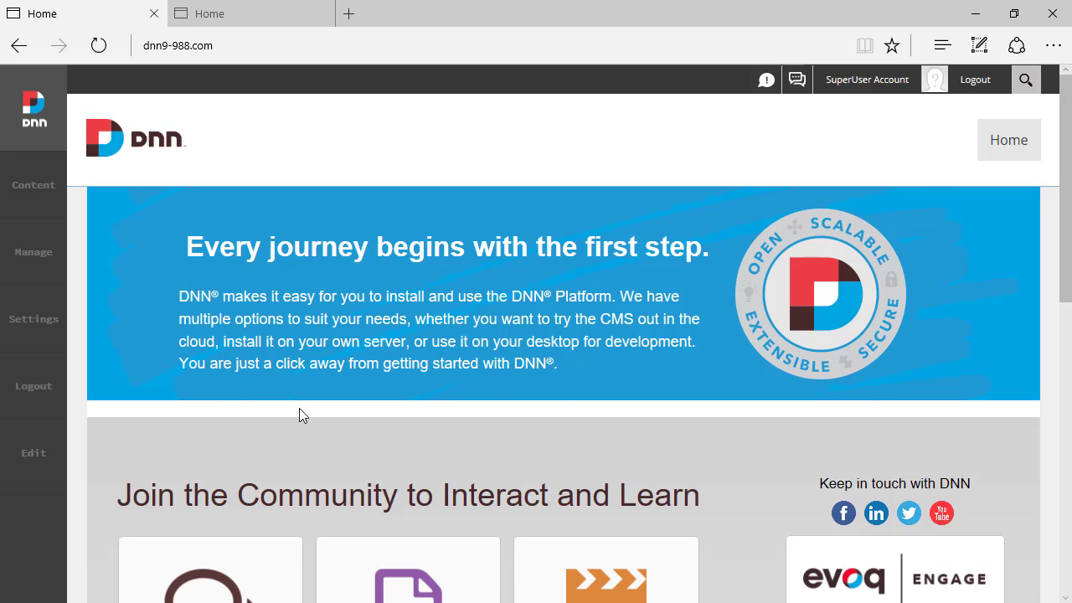
# - Open Manage > Sites to list My Website (ID 0, 1 user, 11 pages)
pyautogui.moveTo(67, 232)
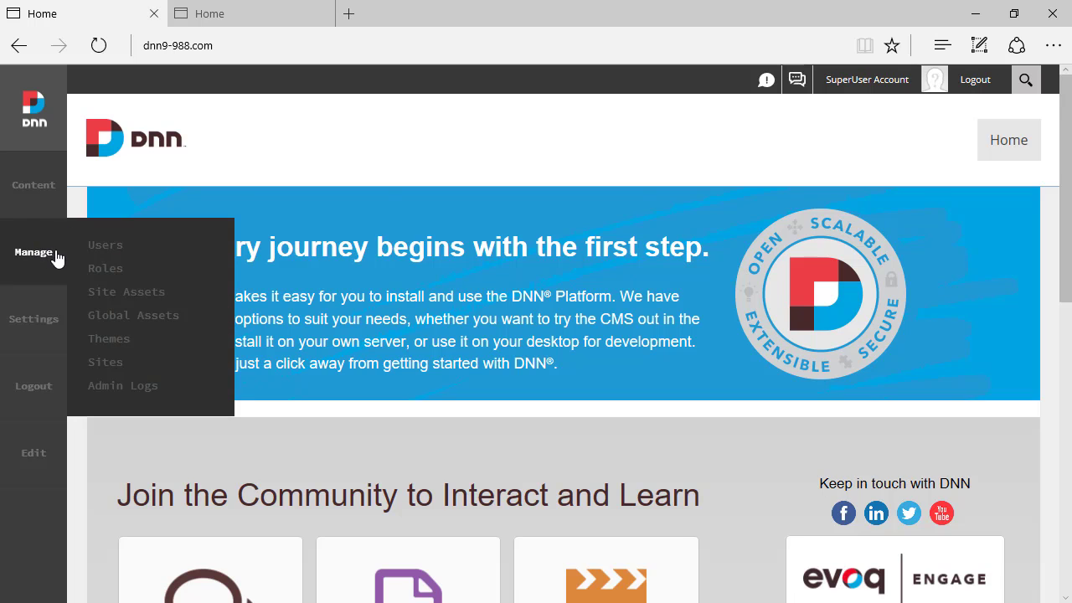
pyautogui.click(114, 364)
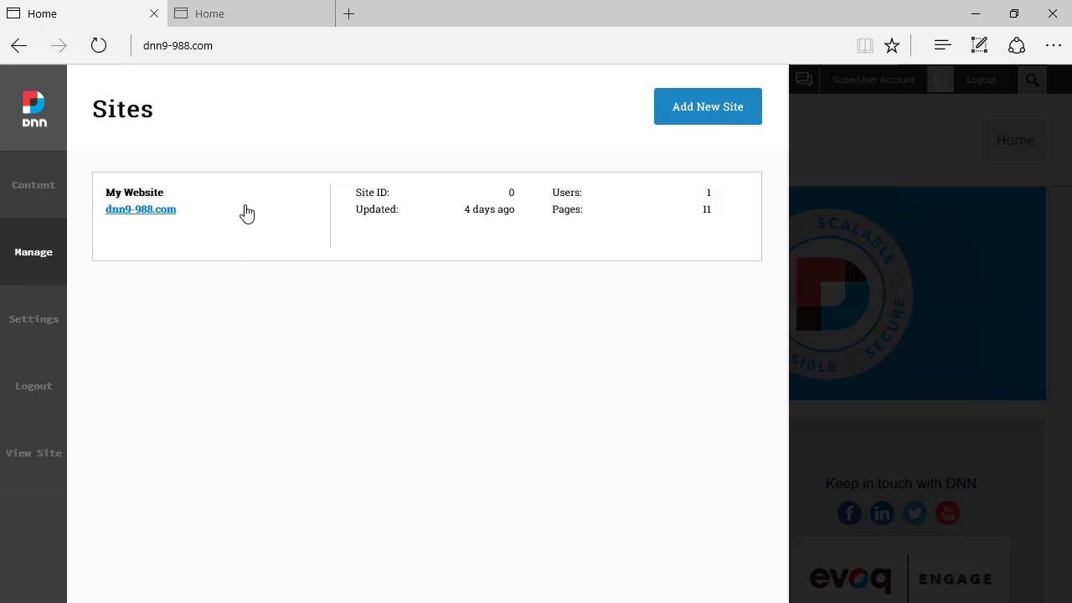
# - Load Host > Site Management in the DNN 8 tab, then return to the DNN 9 Sites panel
pyautogui.click(260, 20)
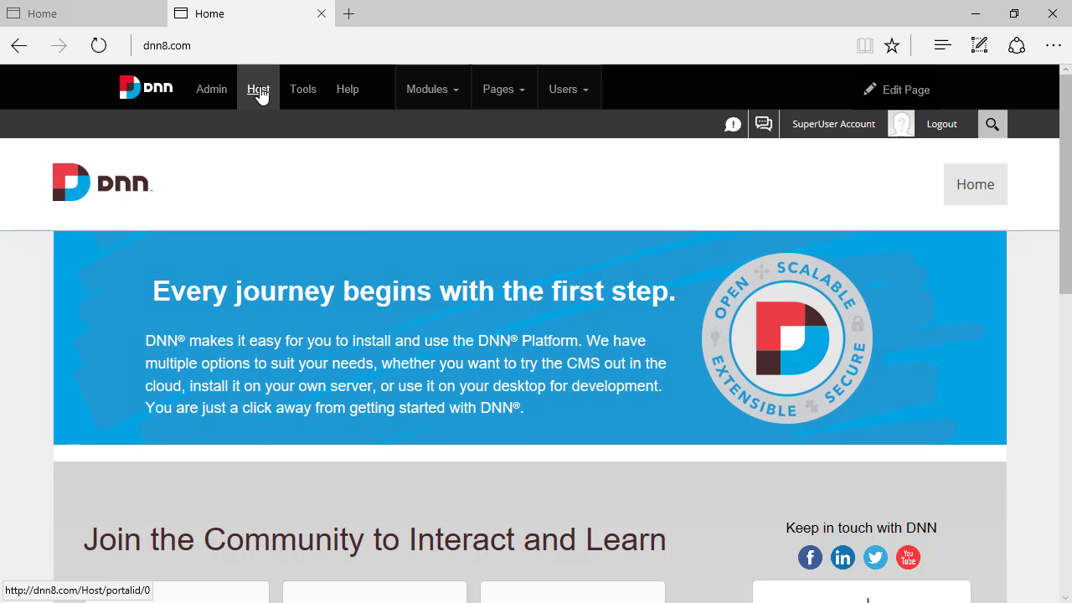
pyautogui.moveTo(260, 95)
pyautogui.click(327, 195)
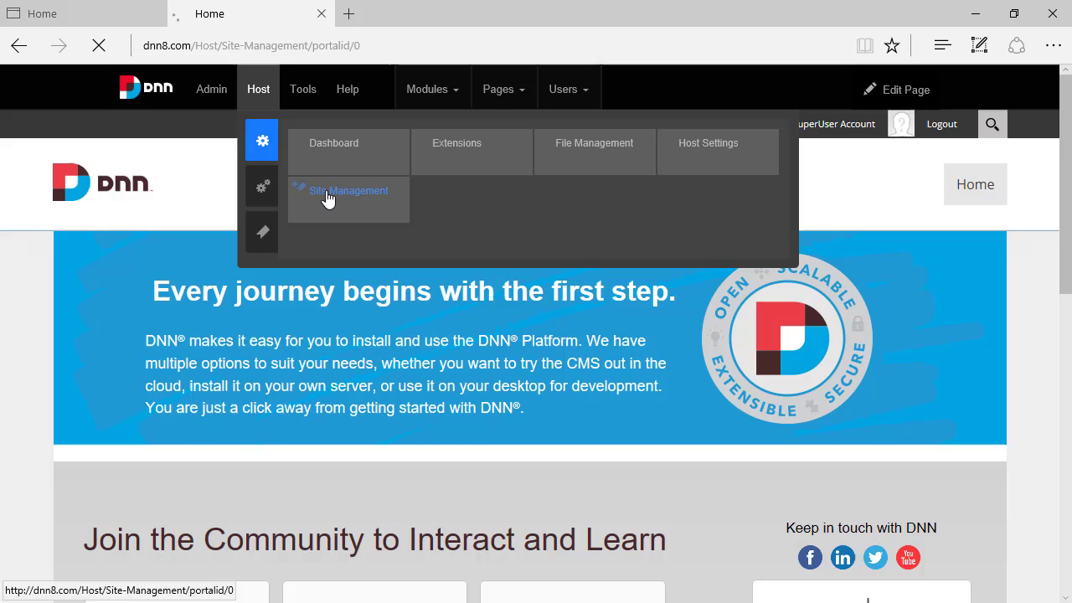
pyautogui.click(103, 19)
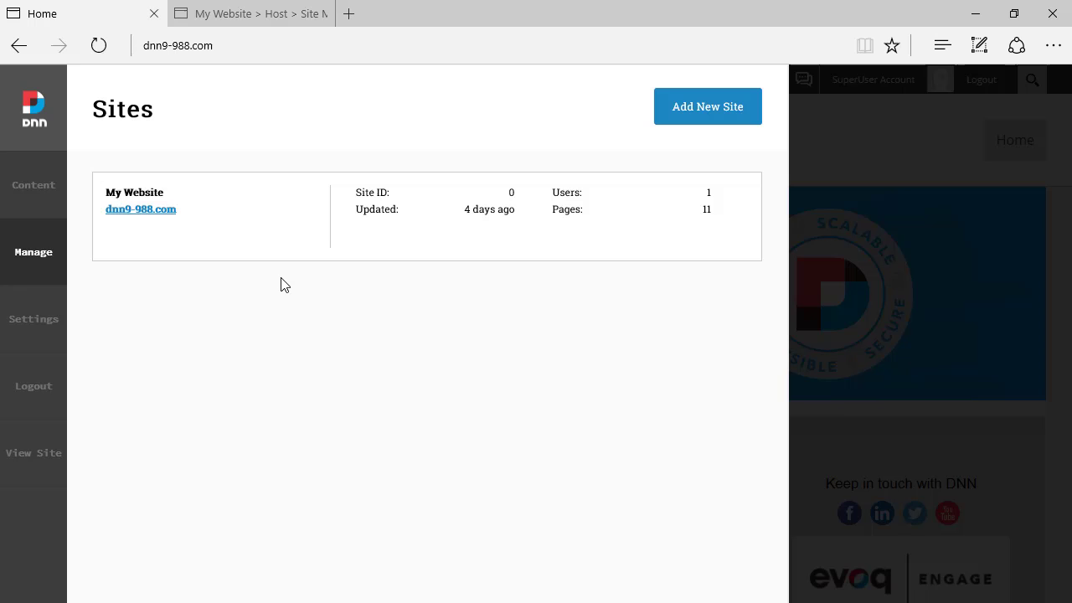
pyautogui.moveTo(168, 216)
pyautogui.moveTo(223, 232)
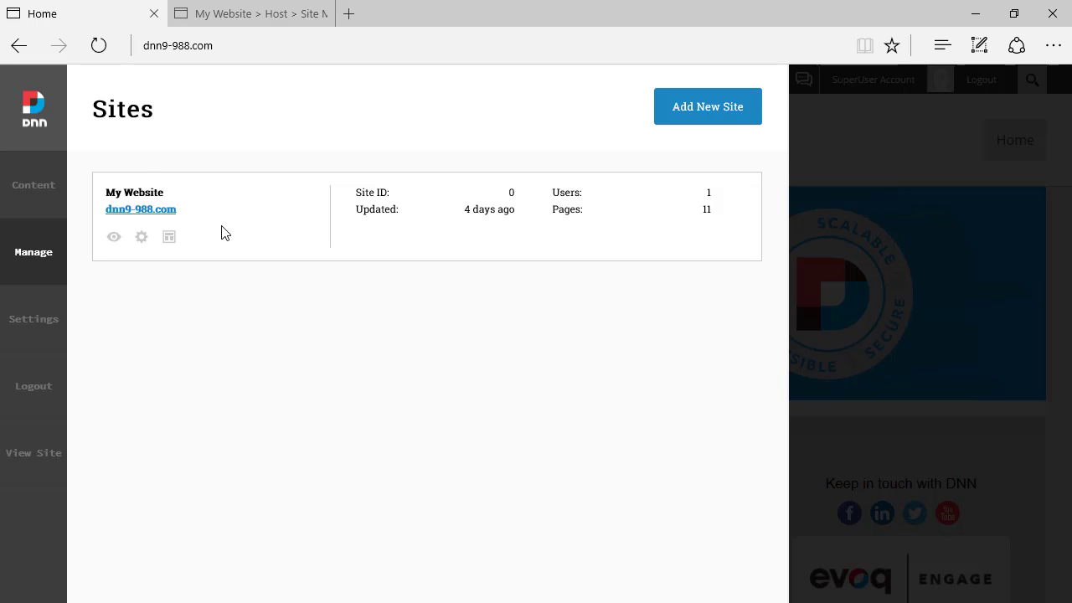
pyautogui.click(142, 238)
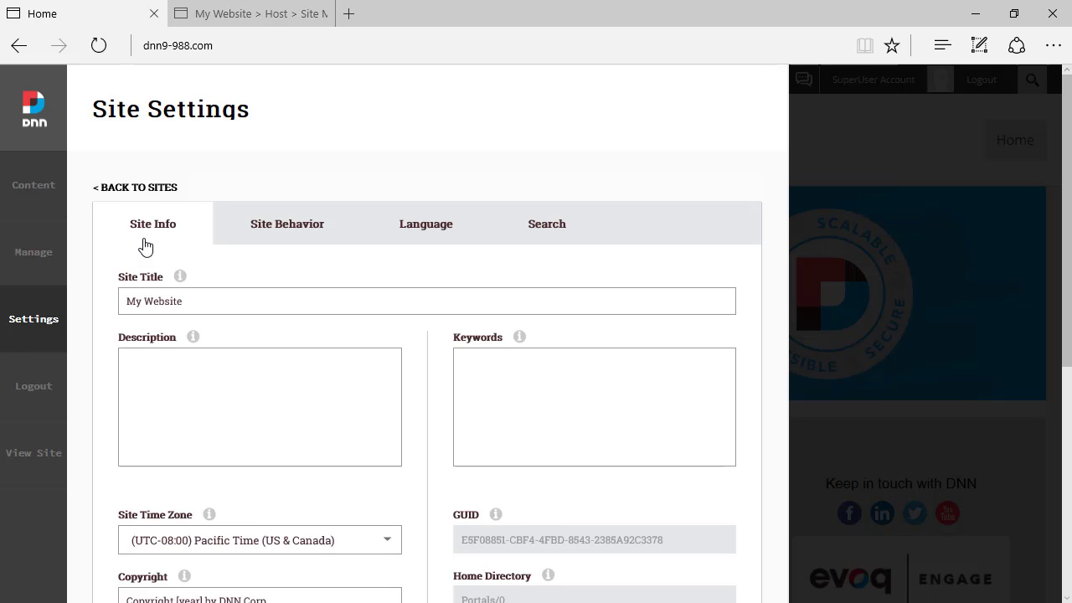
pyautogui.moveTo(17, 251)
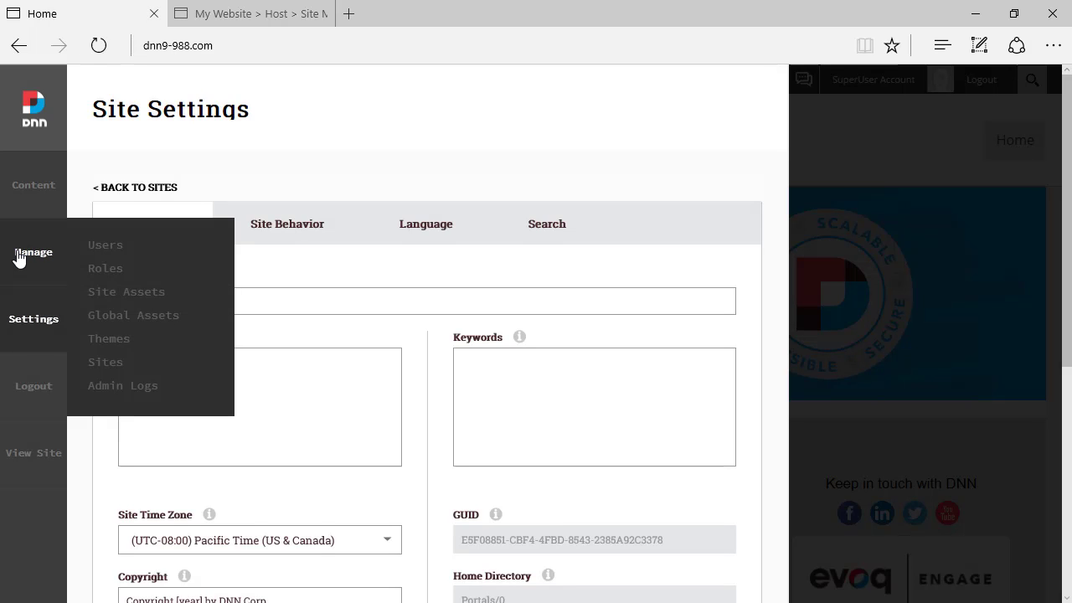
pyautogui.click(111, 366)
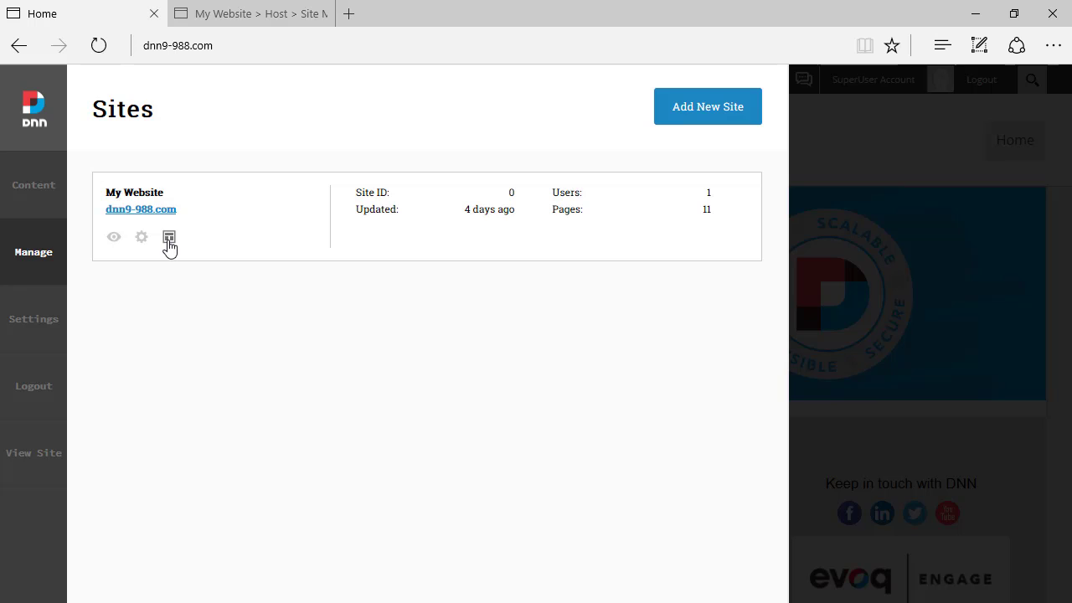
pyautogui.click(169, 238)
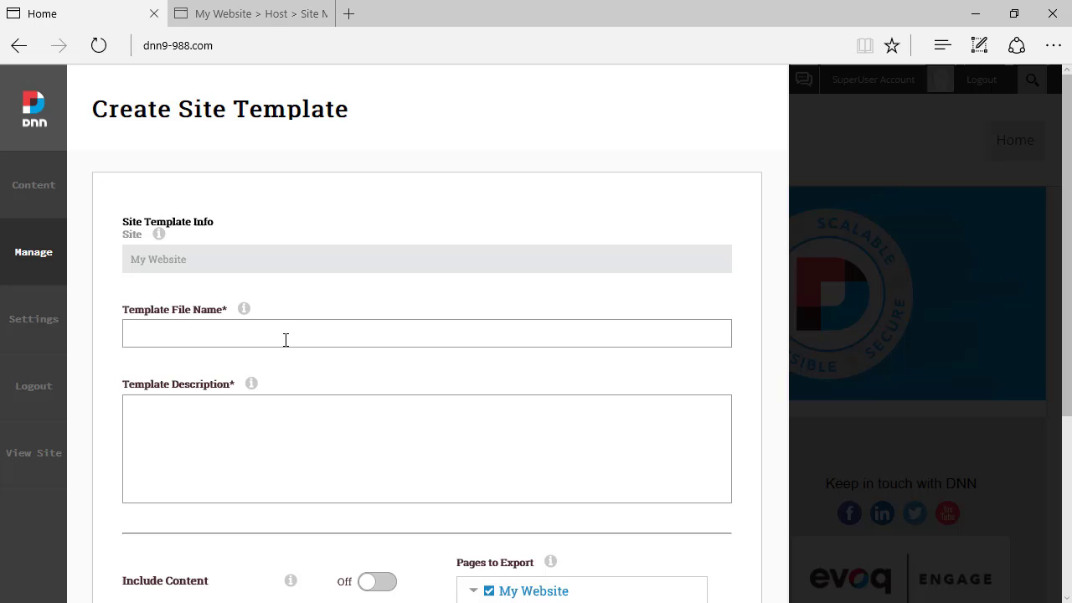
pyautogui.scroll(-1, 296, 340)
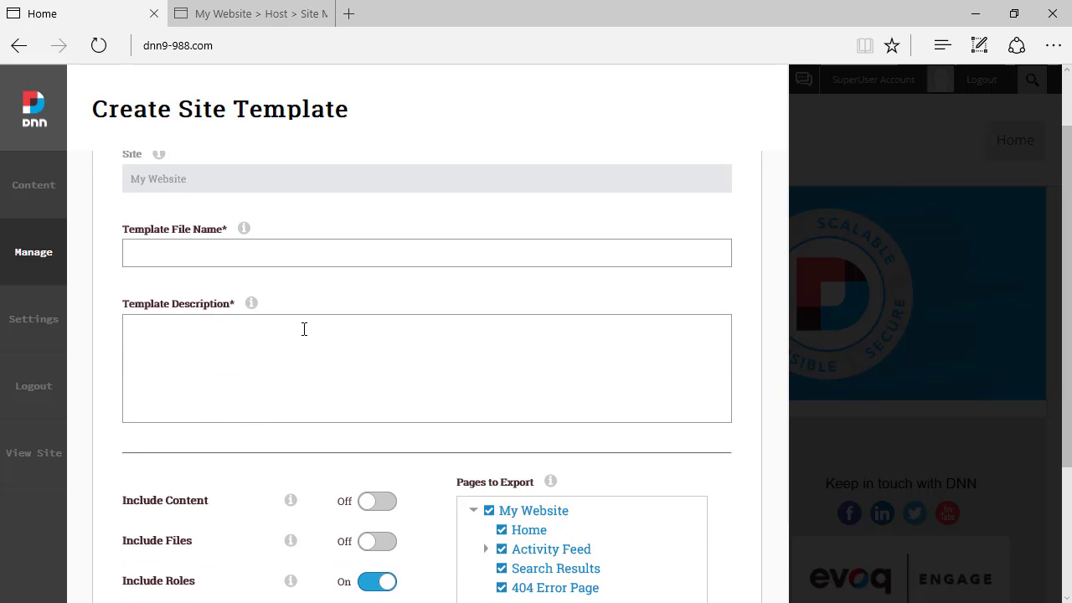
pyautogui.scroll(1, 310, 328)
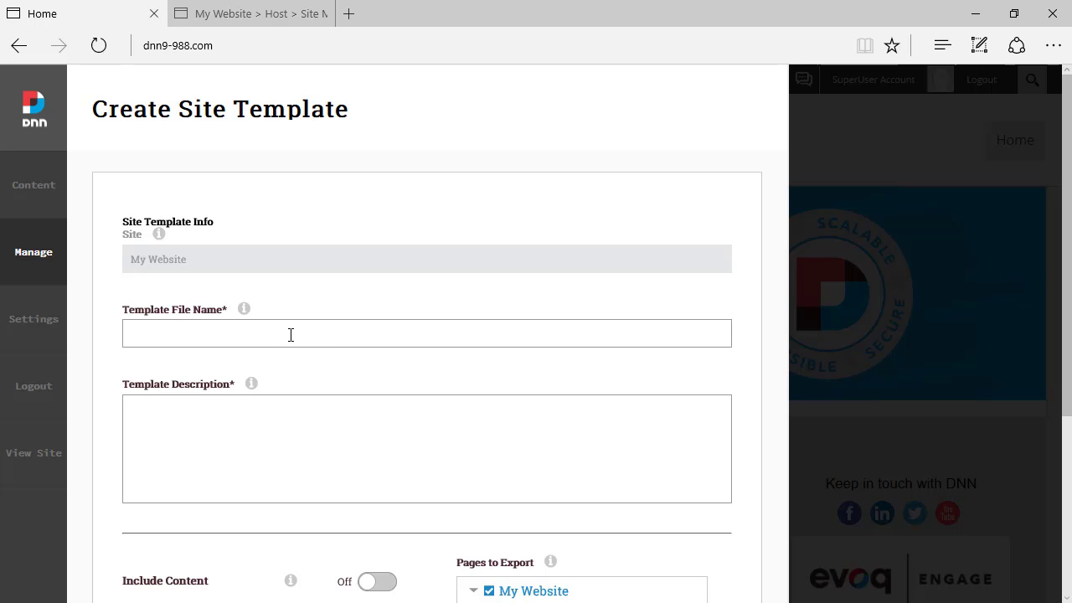
pyautogui.scroll(-3, 304, 433)
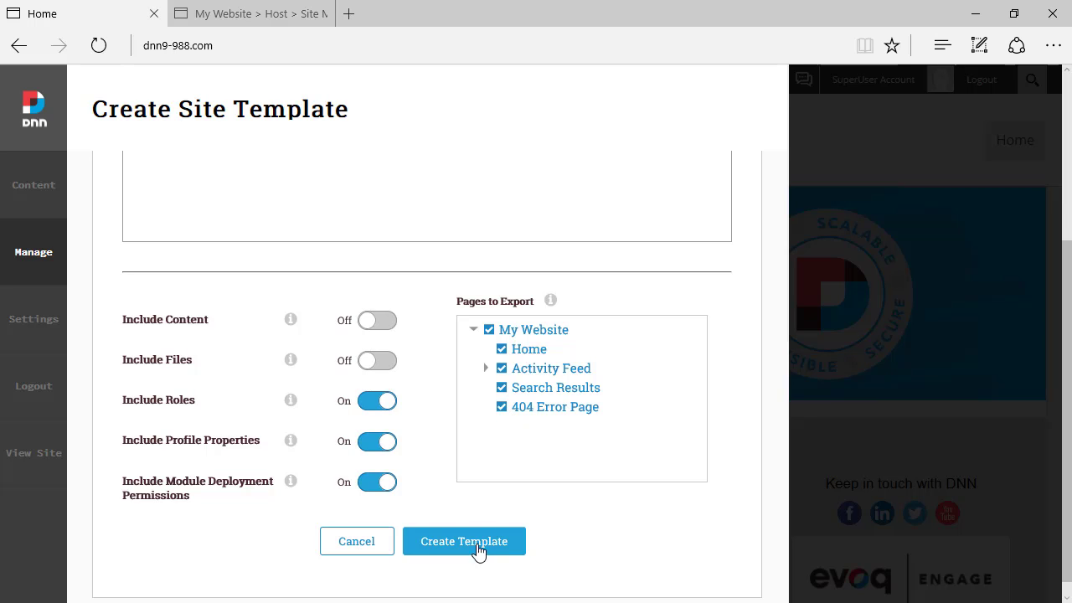
pyautogui.scroll(3, 486, 503)
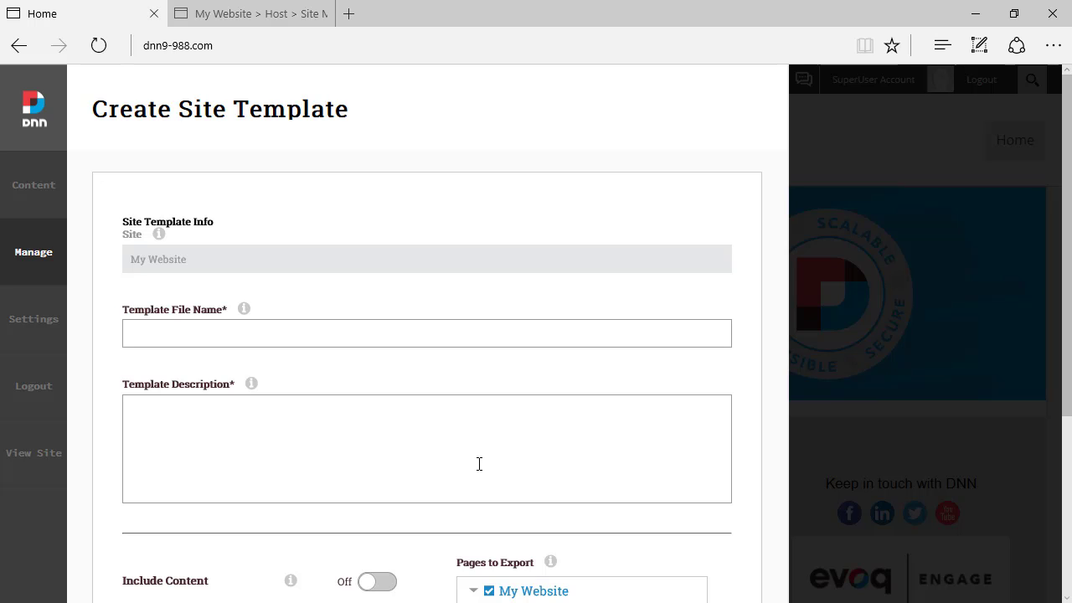
pyautogui.scroll(-5, 474, 460)
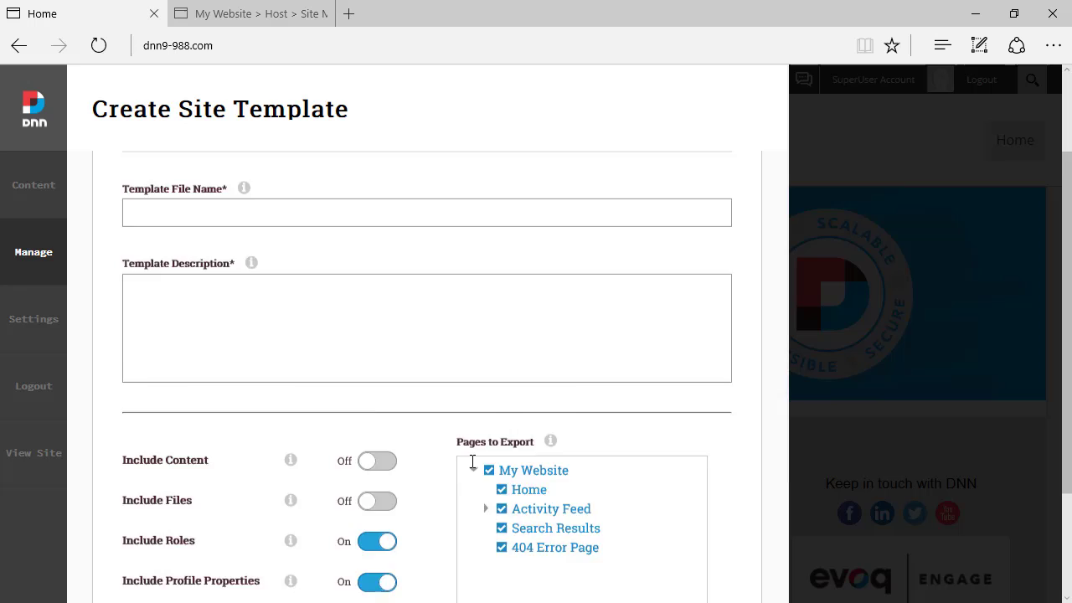
pyautogui.click(361, 527)
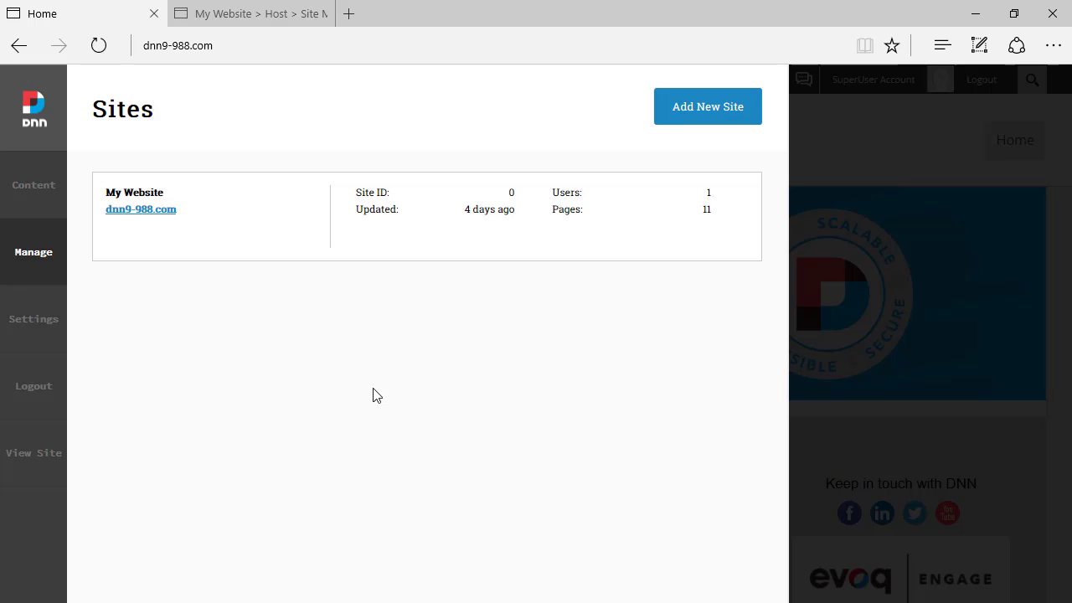
# - Start a new site titled 'Test Child' with the Default Website - English (United States) template
pyautogui.click(716, 117)
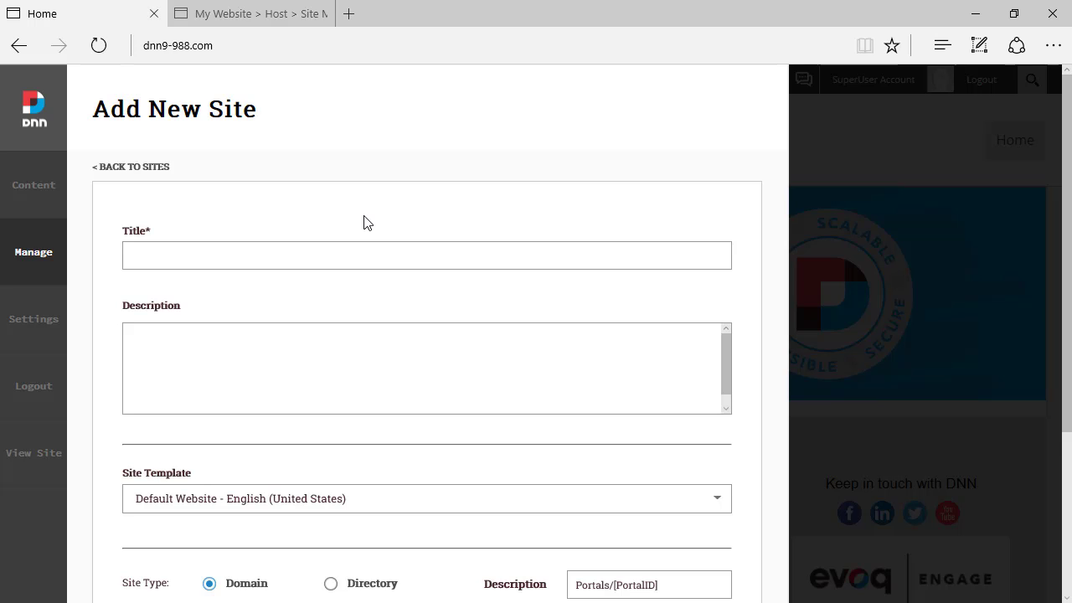
pyautogui.scroll(-2, 389, 243)
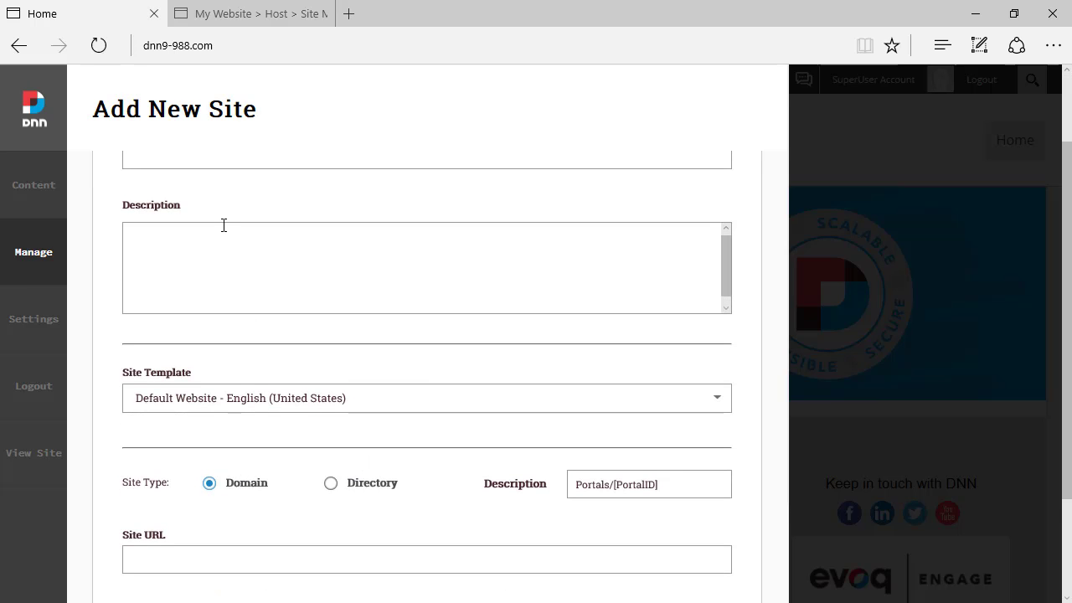
pyautogui.scroll(2, 211, 225)
pyautogui.click(179, 257)
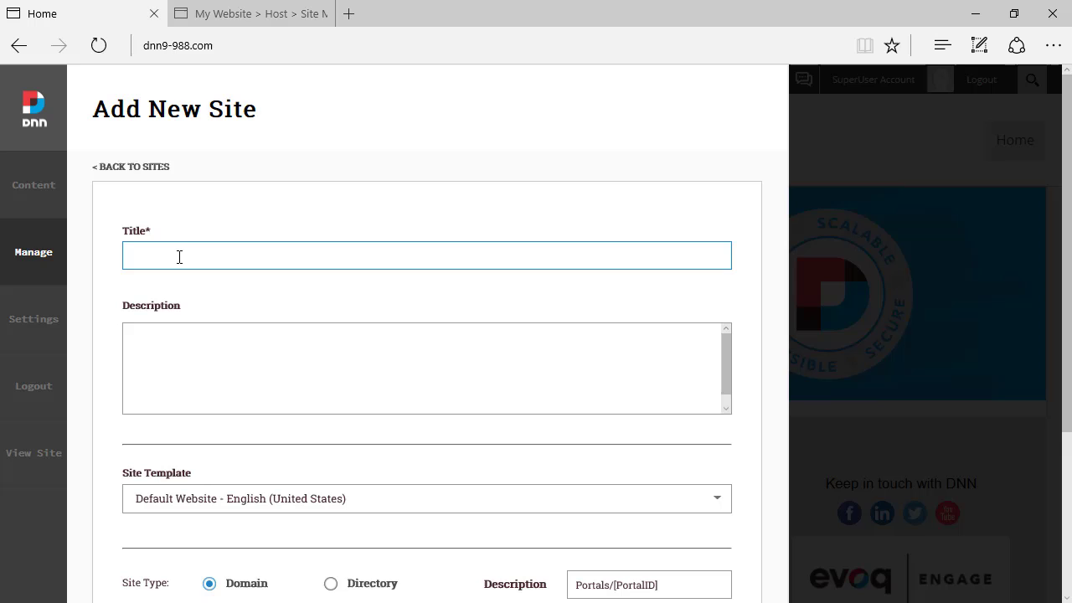
pyautogui.write('Test Child')
pyautogui.press('Tab')
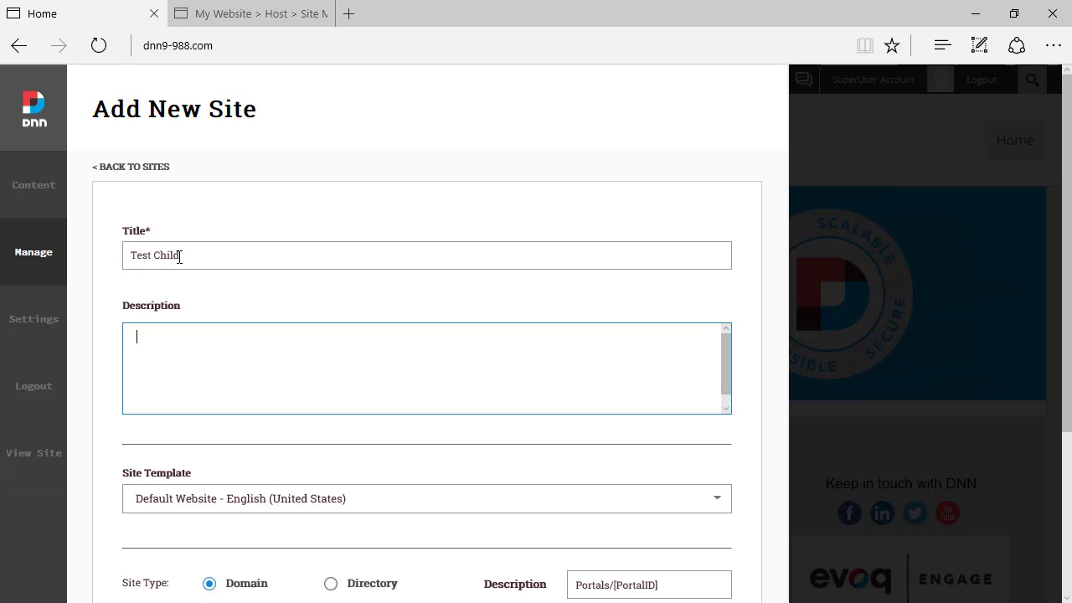
pyautogui.scroll(-1, 301, 464)
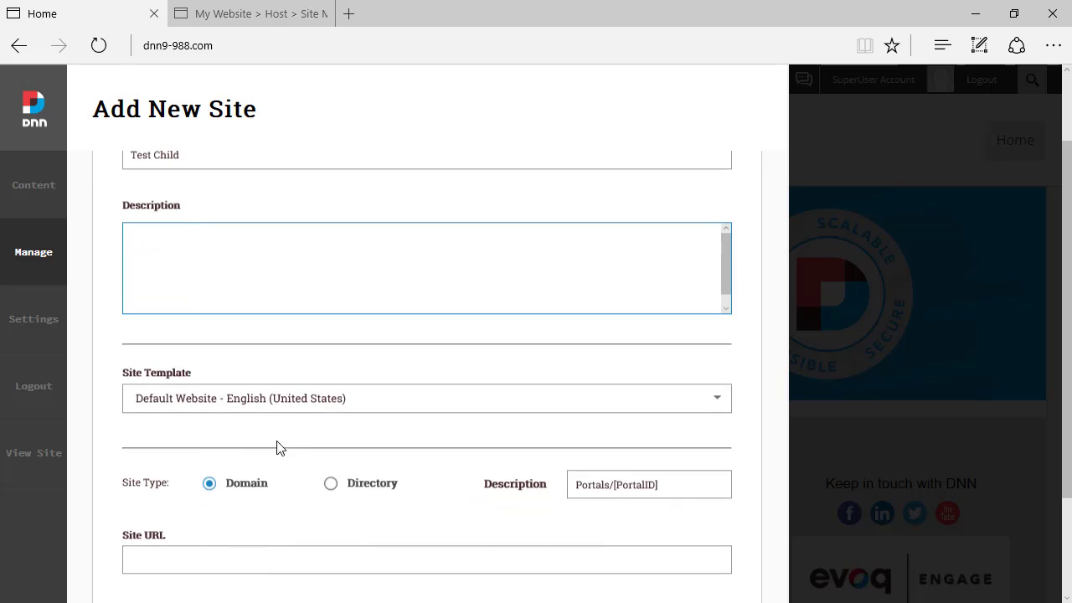
pyautogui.click(206, 405)
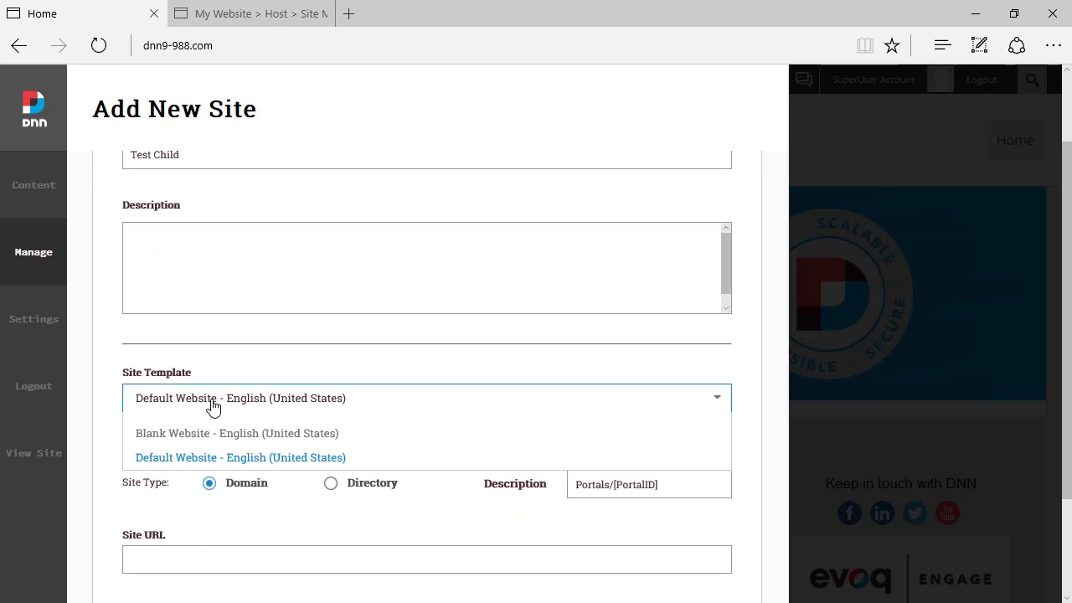
pyautogui.click(209, 406)
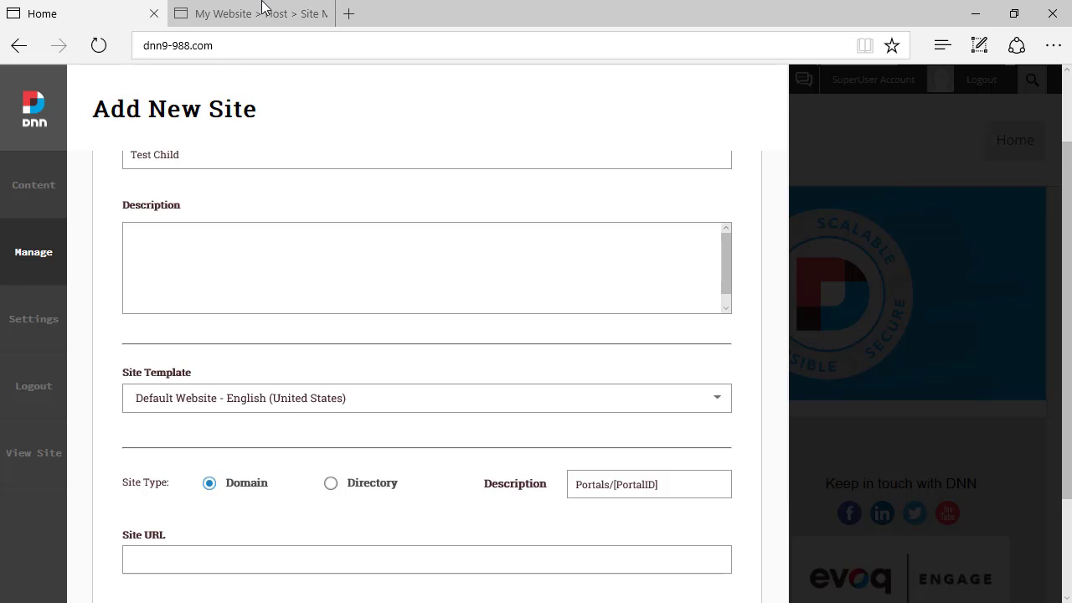
# - Make the new site a Directory site with Site URL dnn9-988.com/TestChild
pyautogui.click(332, 486)
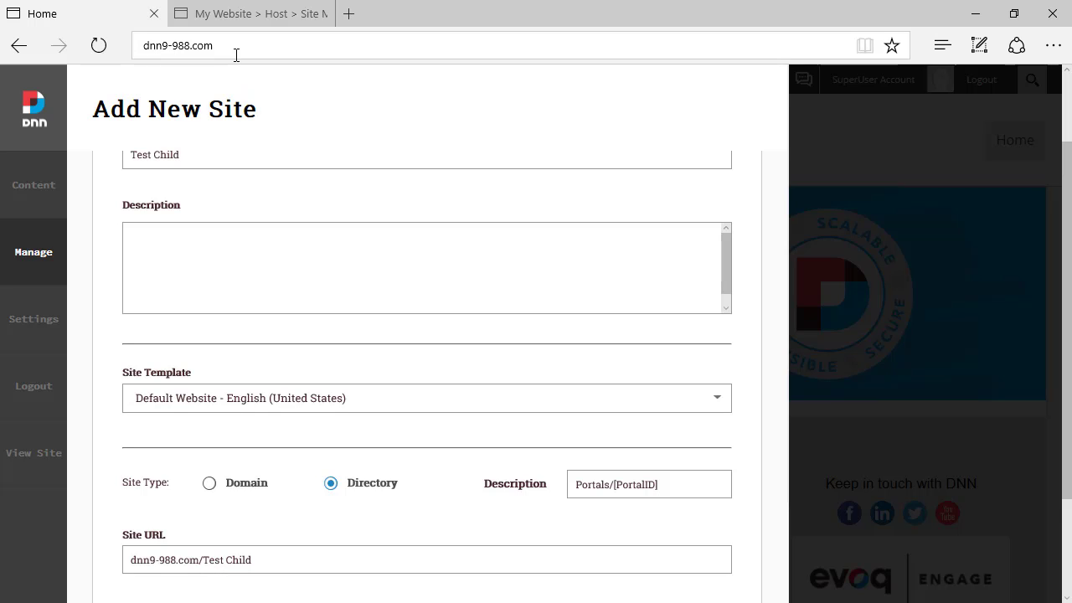
pyautogui.click(208, 561)
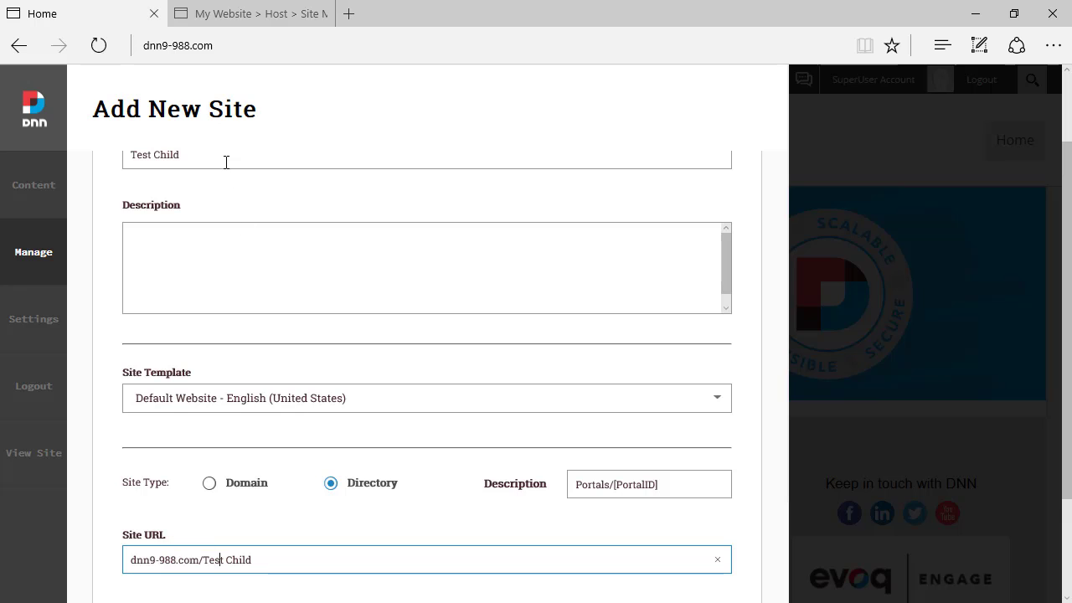
pyautogui.scroll(1, 208, 285)
pyautogui.scroll(-1, 187, 268)
pyautogui.moveTo(203, 561); pyautogui.dragTo(265, 562)
pyautogui.click(270, 550)
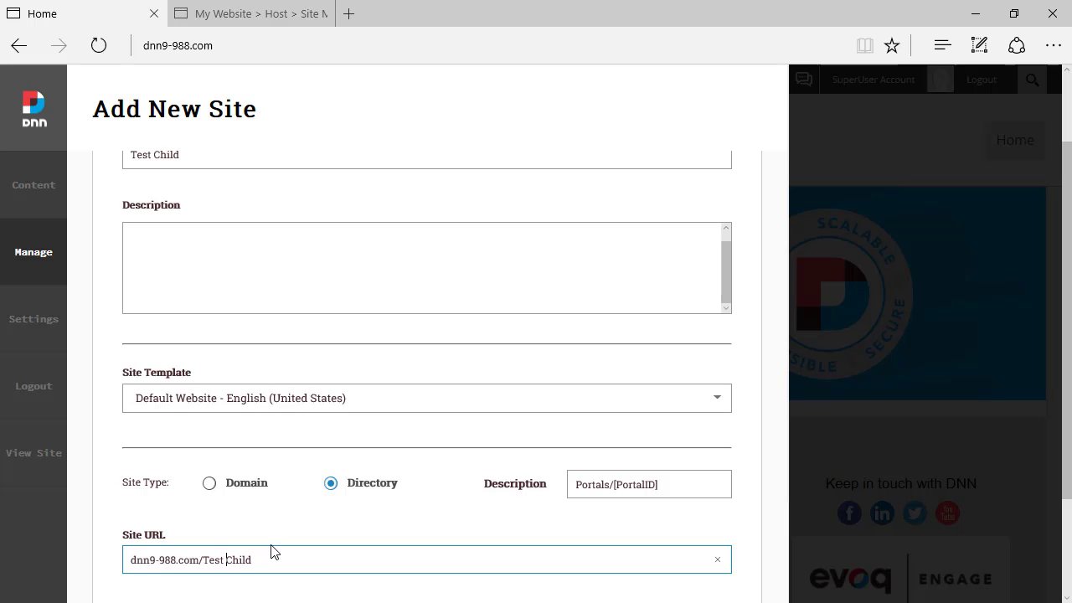
pyautogui.press('BackSpace')
pyautogui.scroll(-2, 497, 407)
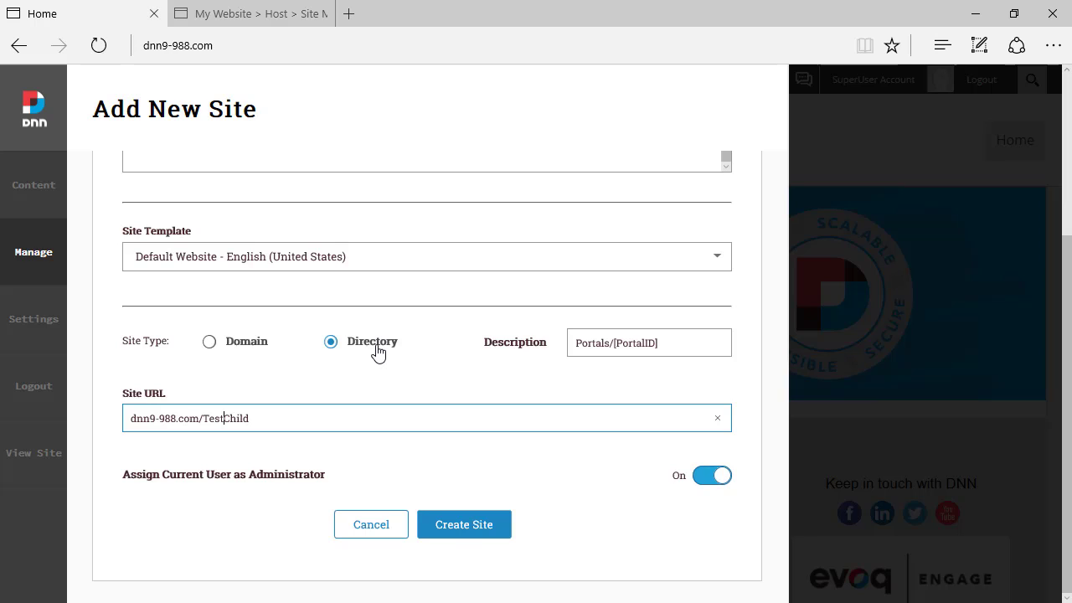
# - Create the Test Child site (ID 1) and view its home page at dnn9-988.com/testchild
pyautogui.click(470, 526)
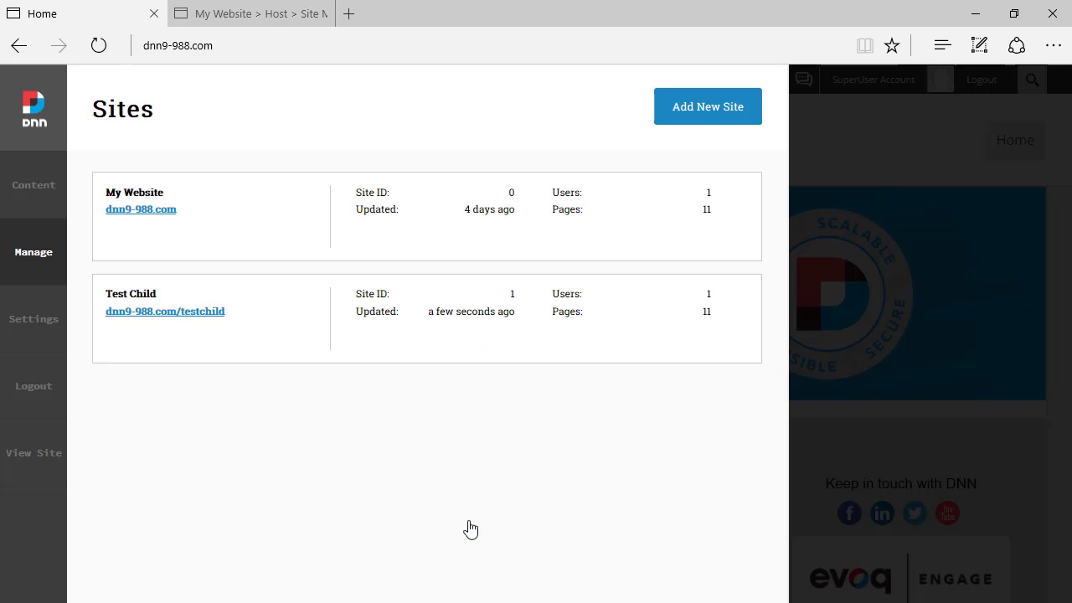
pyautogui.moveTo(239, 355)
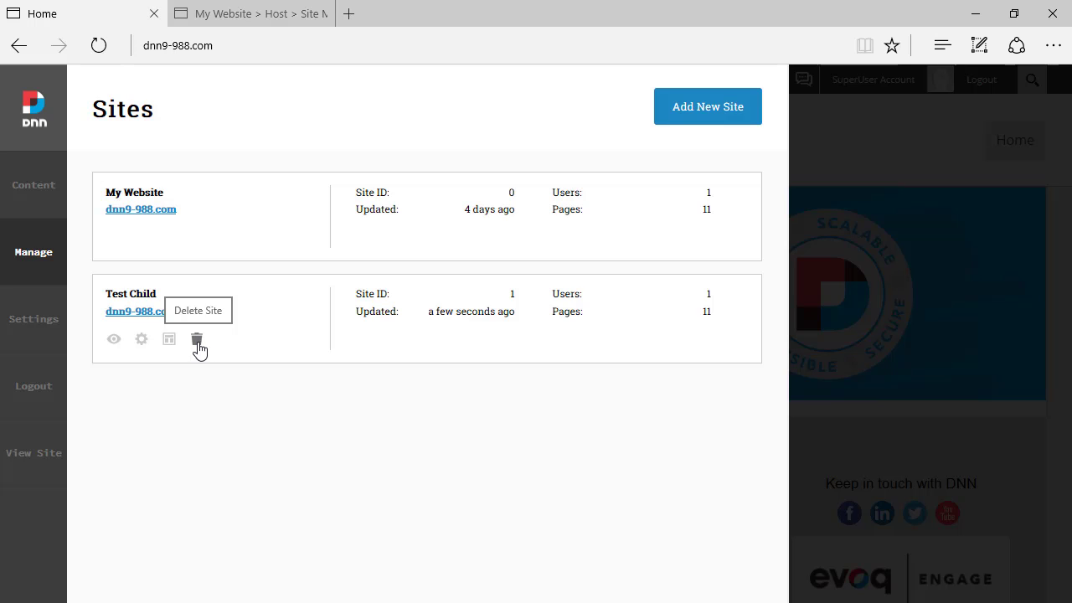
pyautogui.click(114, 340)
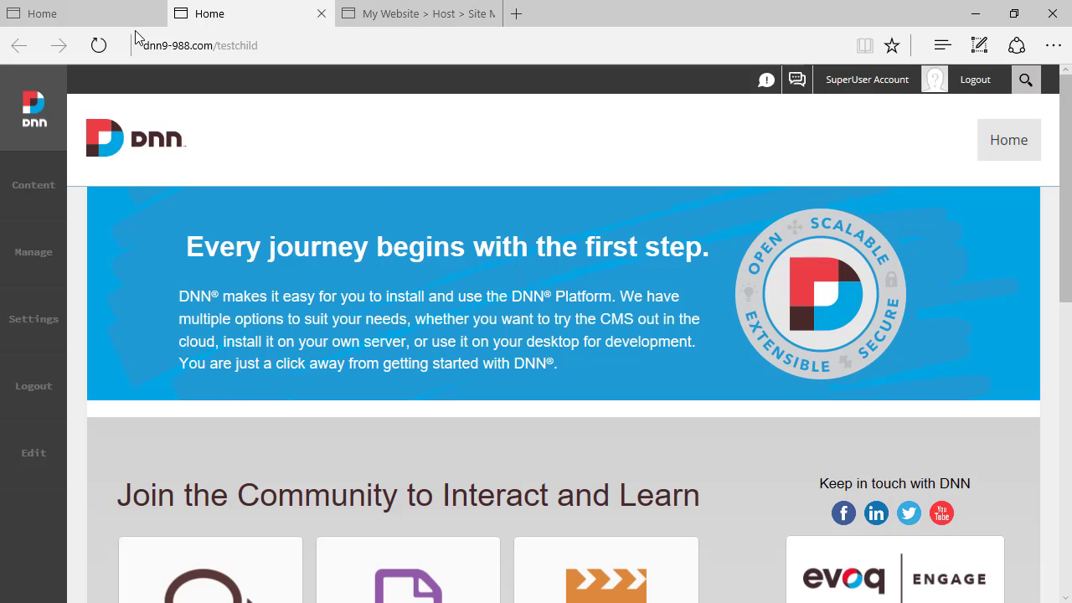
# - Back in the Sites panel, delete the Test Child site and confirm
pyautogui.click(113, 18)
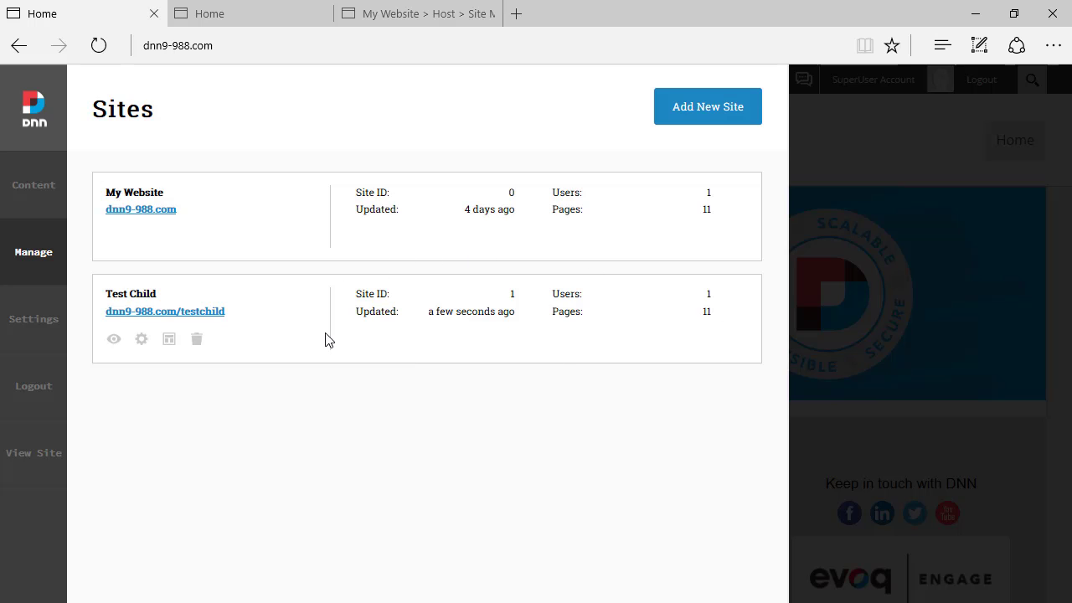
pyautogui.click(198, 345)
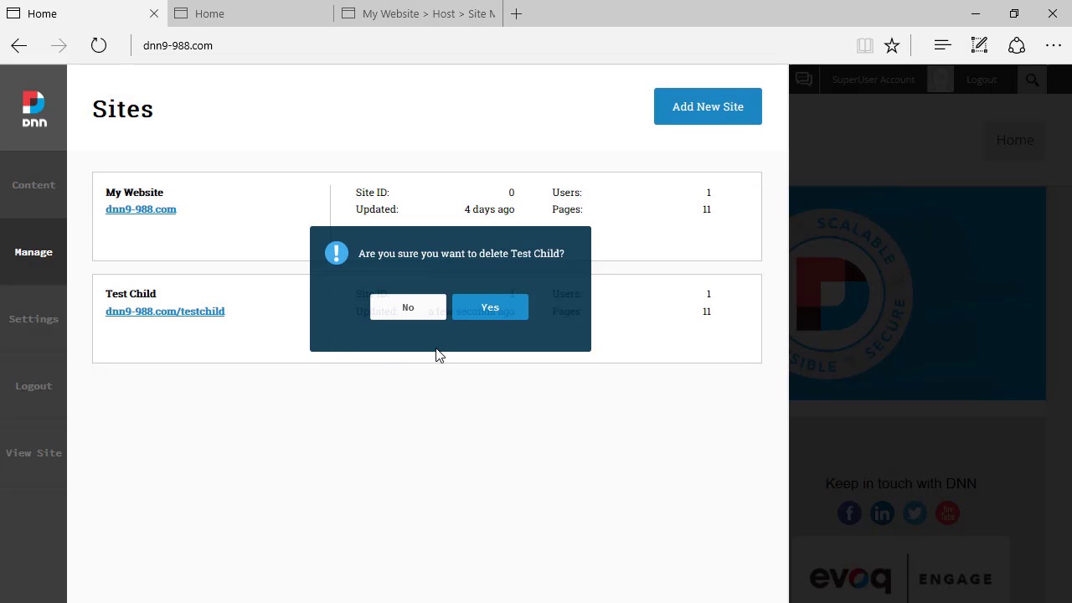
pyautogui.click(472, 310)
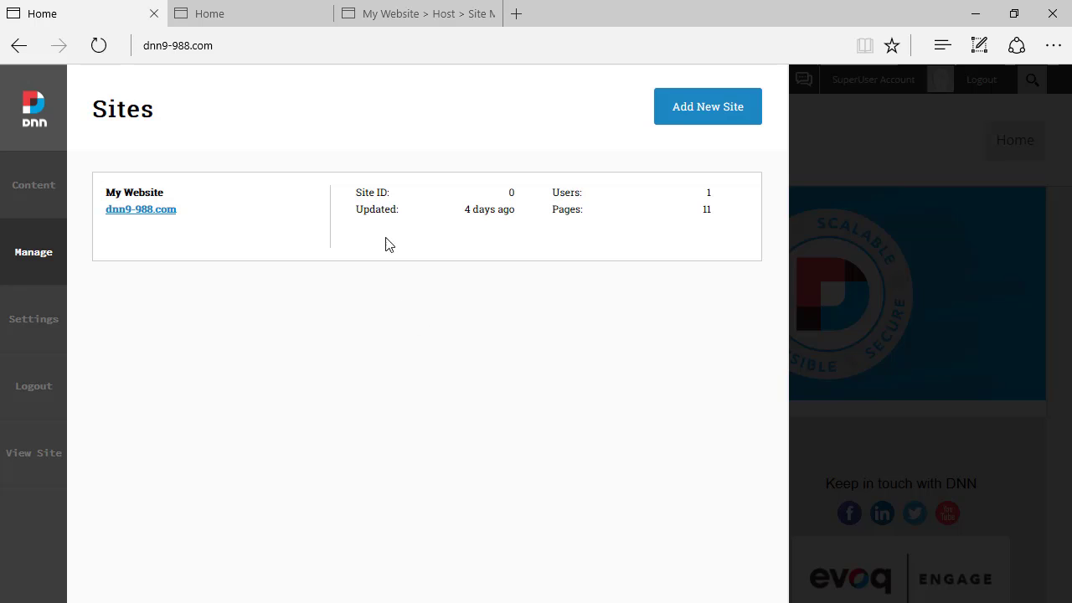
pyautogui.click(395, 22)
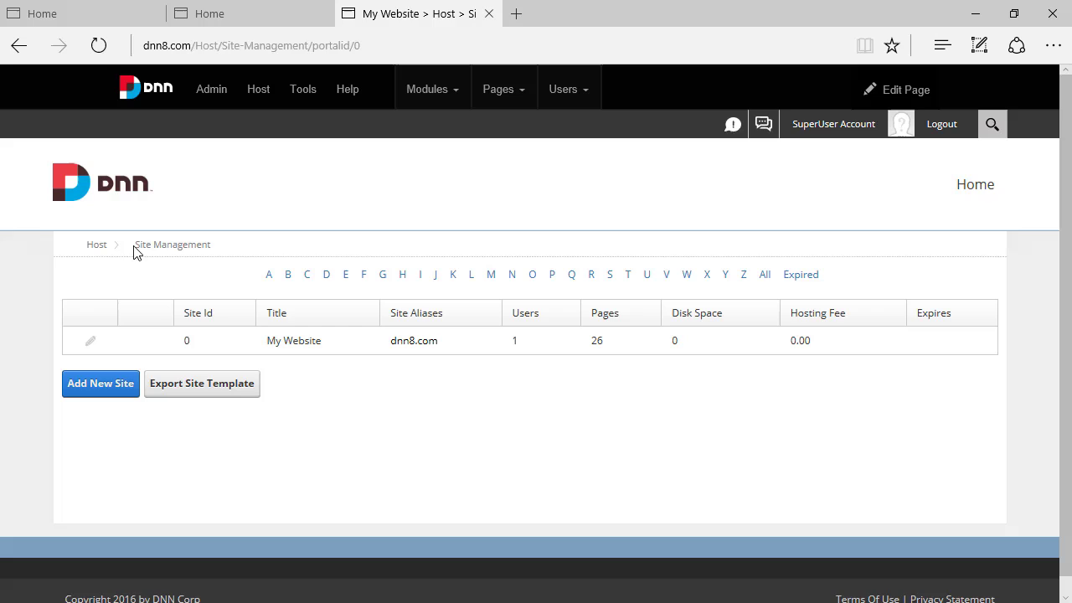
pyautogui.click(109, 15)
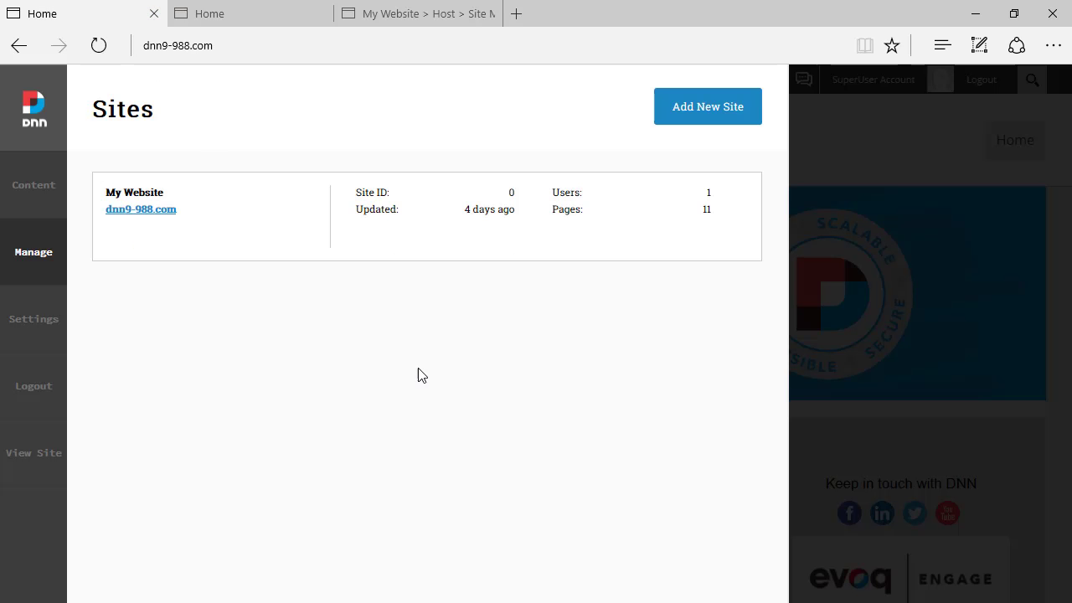